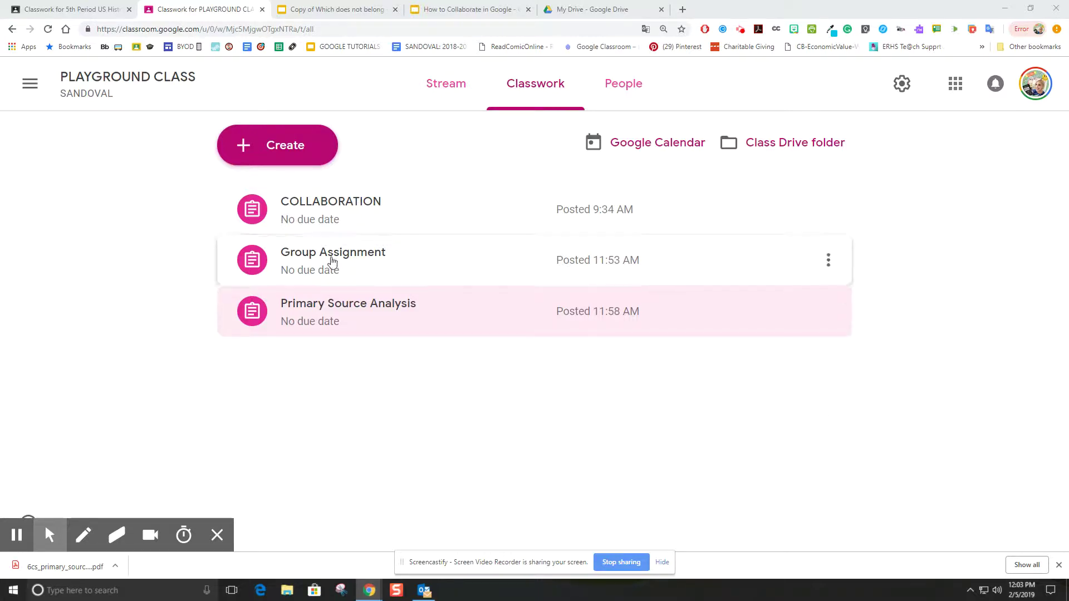
# Expand the Primary Source Analysis assignment to reveal its attached Copy of 6 Cs doc.
pyautogui.click(306, 308)
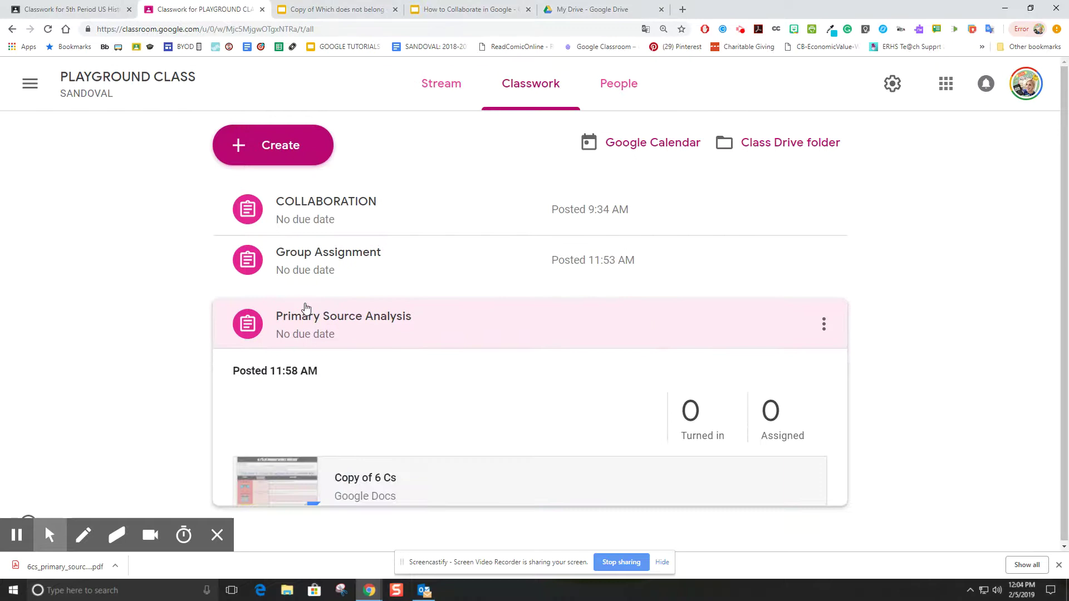
pyautogui.scroll(-1, 303, 306)
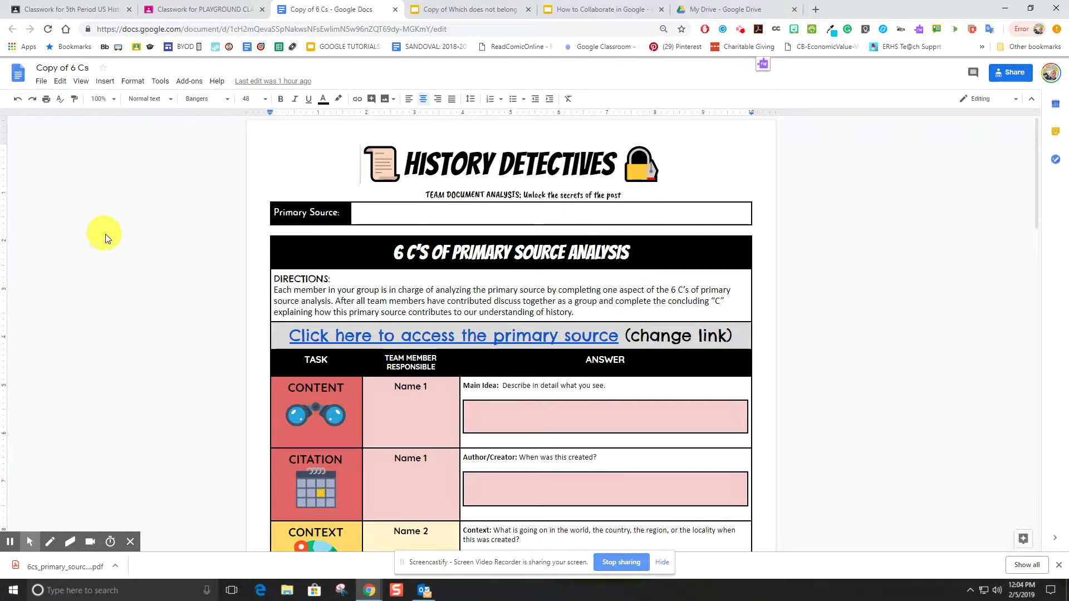
# Duplicate Copy of 6 Cs with File > Make a copy, keeping the suggested name.
pyautogui.click(40, 82)
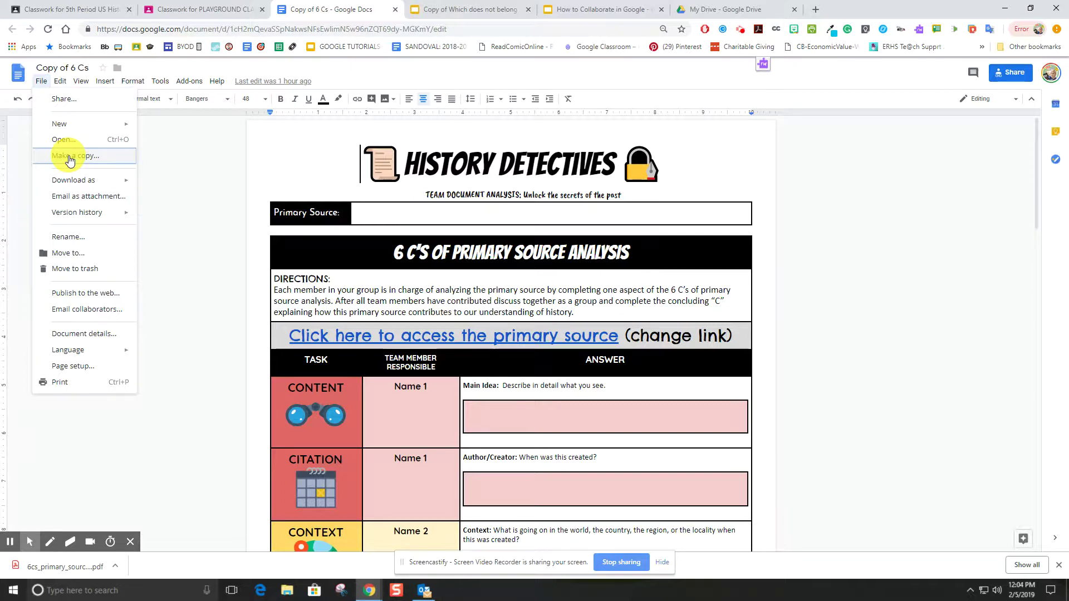
pyautogui.click(69, 157)
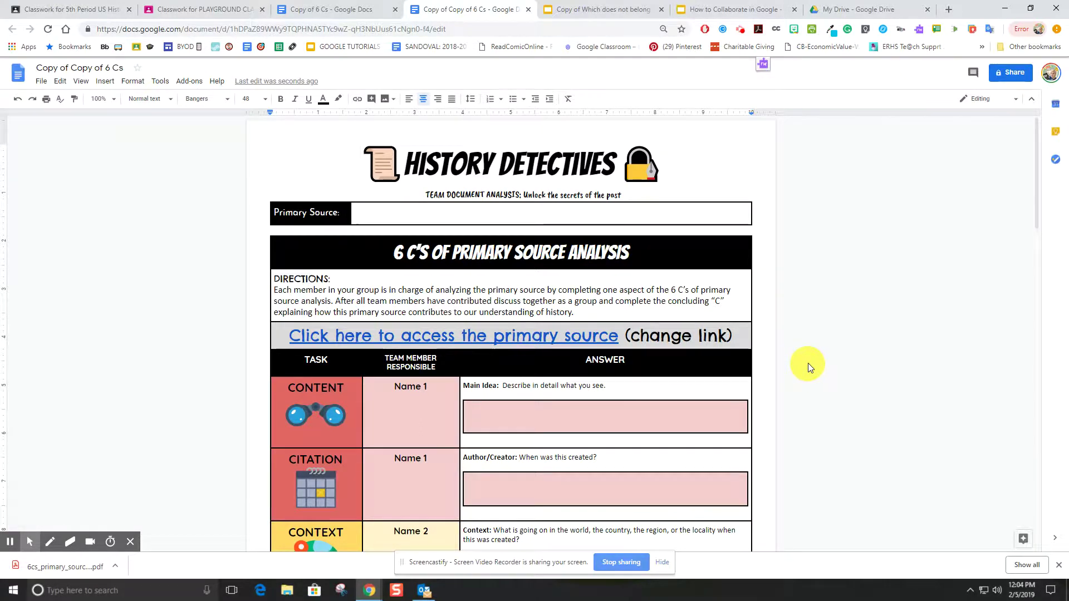
# Share Copy of Copy of 6 Cs with the 'asa' group member as an editor.
pyautogui.click(1004, 73)
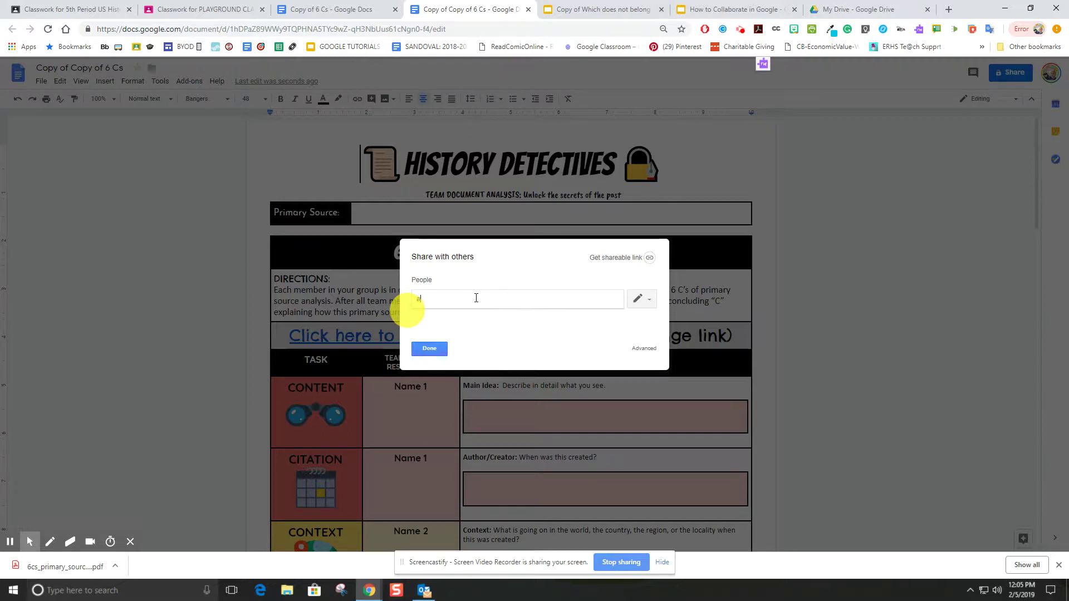
pyautogui.write('asa')
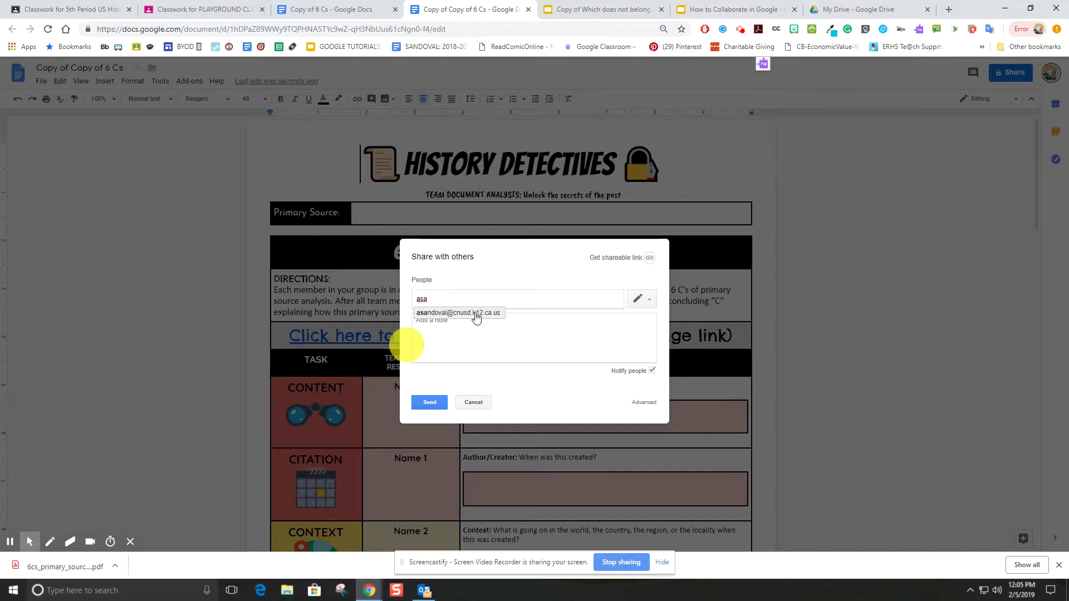
pyautogui.click(475, 313)
pyautogui.click(436, 403)
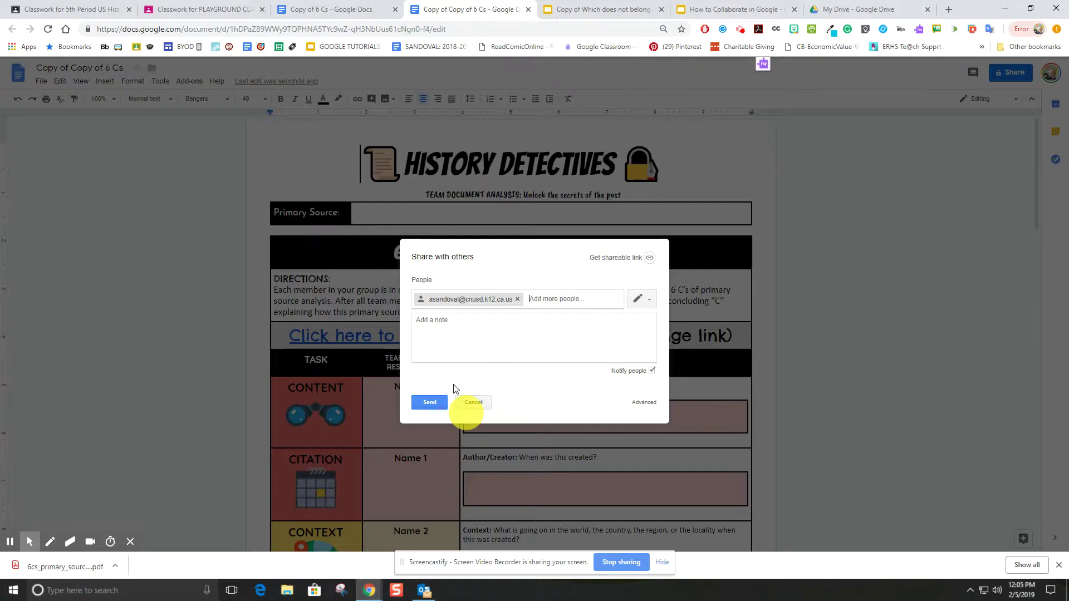
pyautogui.click(644, 304)
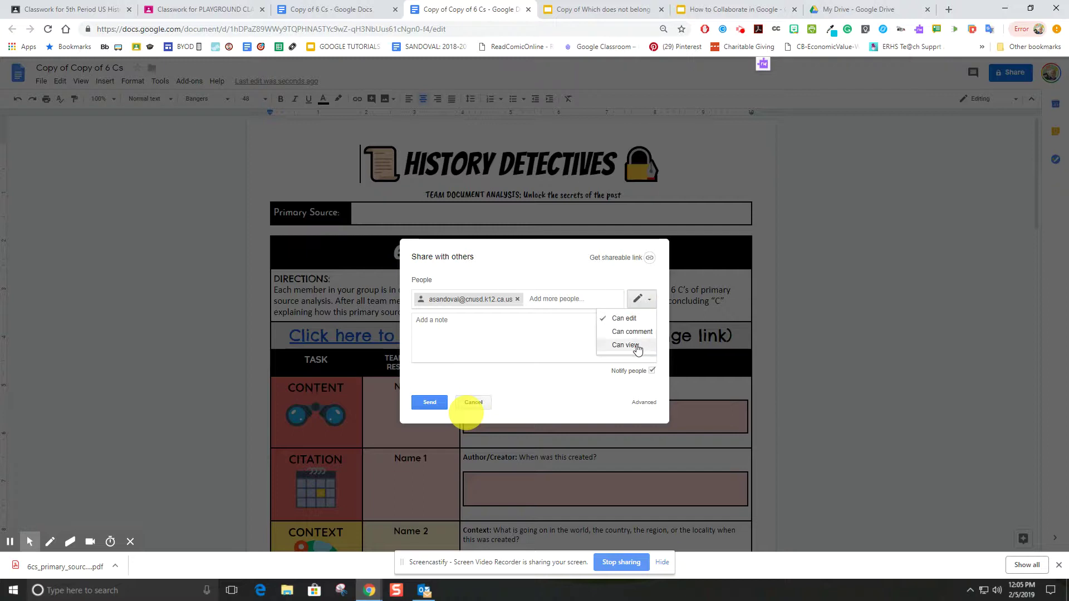
pyautogui.click(643, 299)
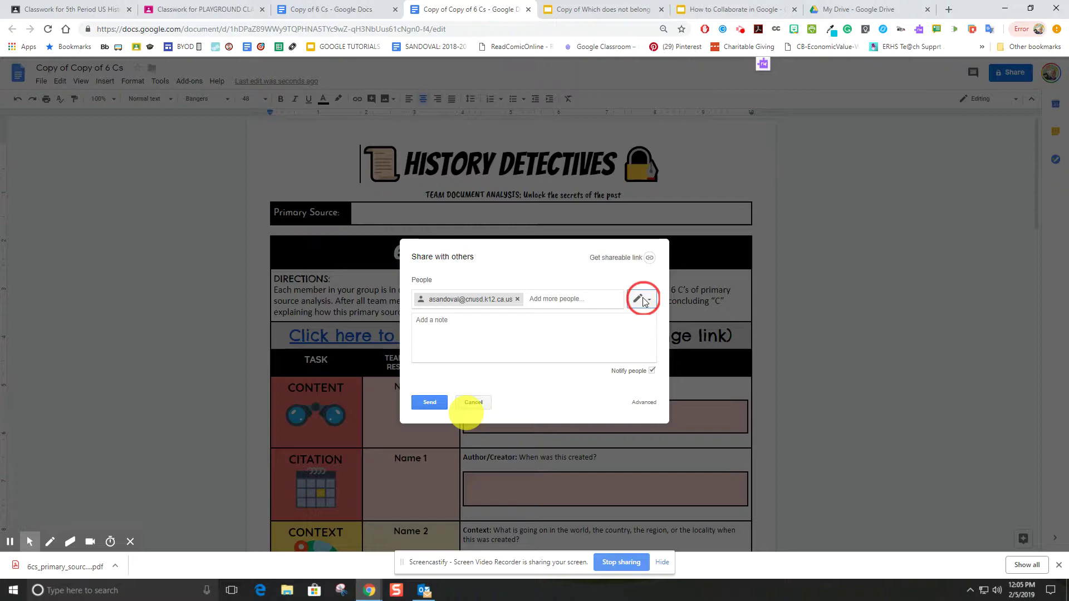
pyautogui.click(429, 403)
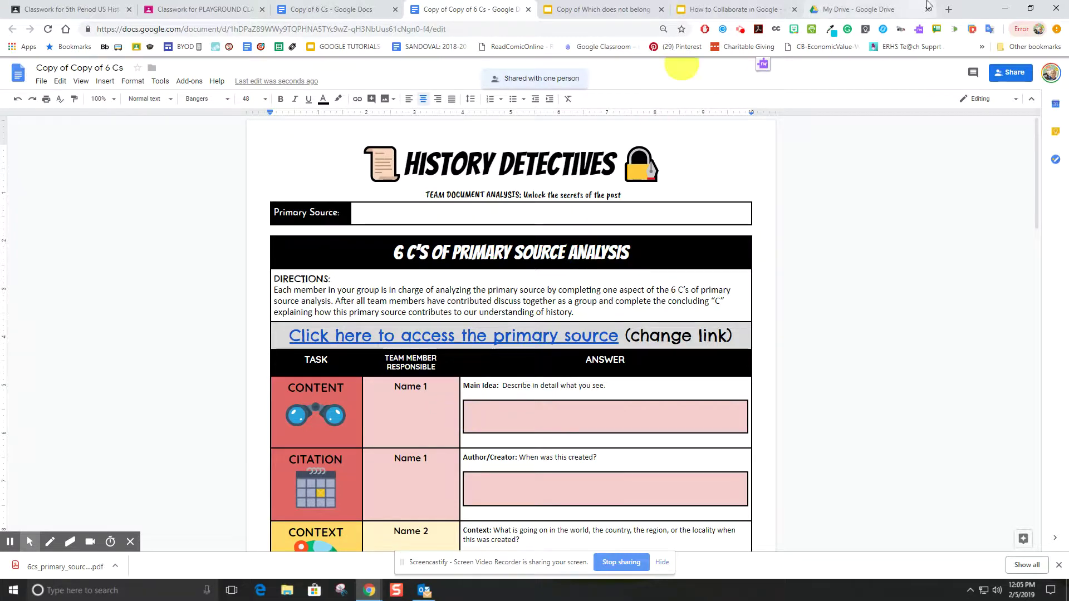
# Switch to the other Google account and open its Google Drive.
pyautogui.click(877, 10)
pyautogui.click(1049, 74)
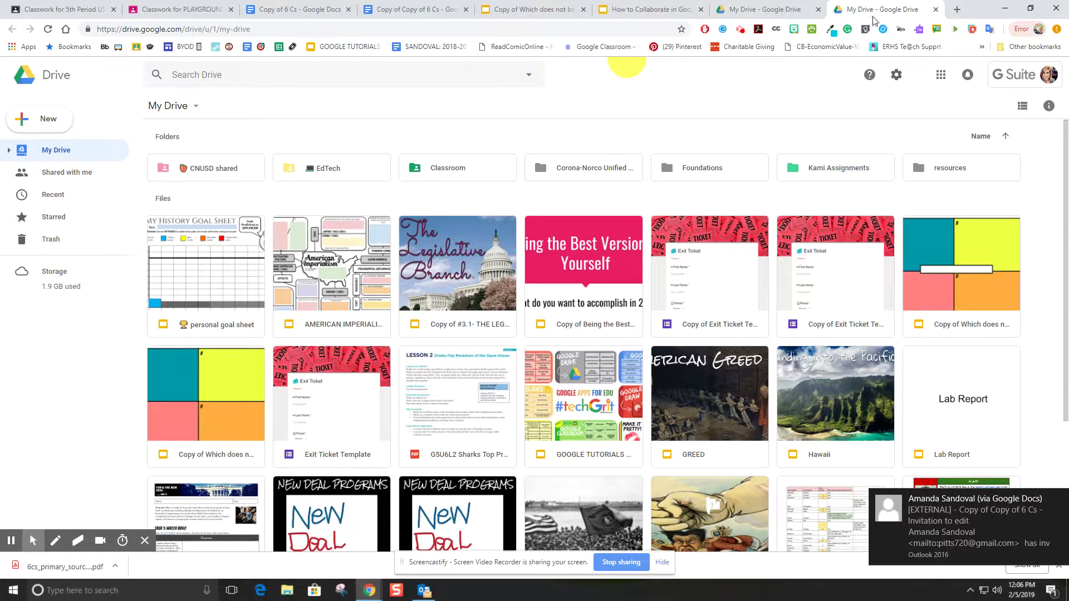
pyautogui.click(937, 78)
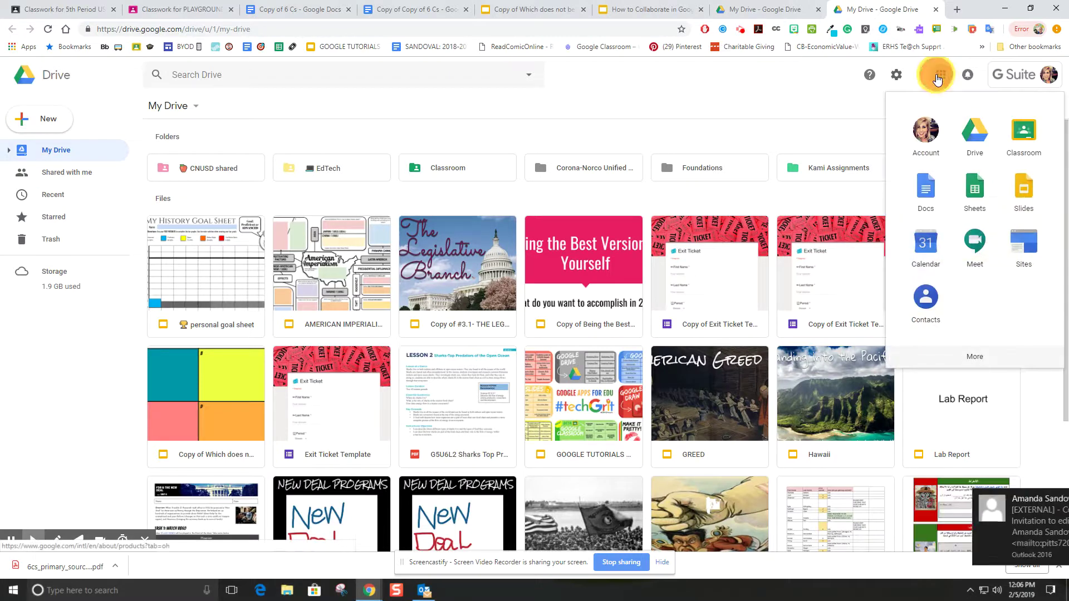
pyautogui.click(967, 149)
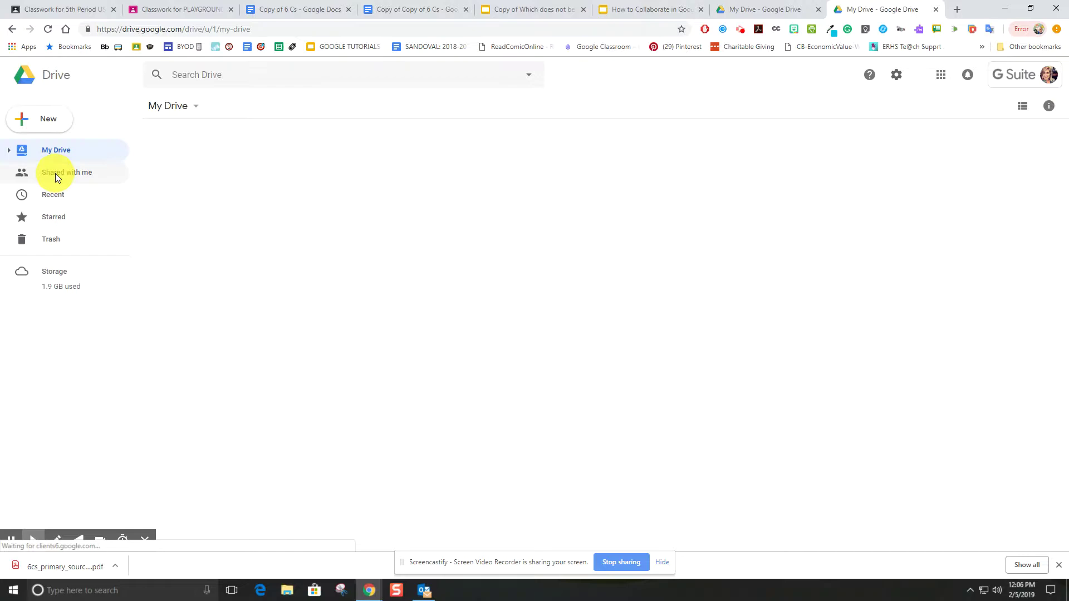
# Add Copy of Copy of 6 Cs from Shared with me to My Drive.
pyautogui.click(57, 178)
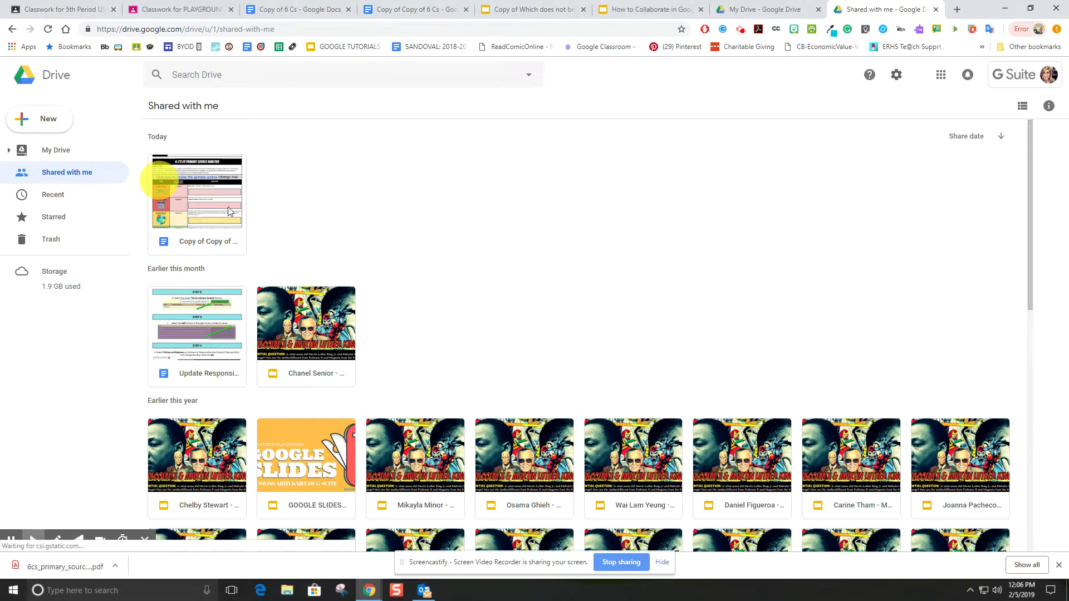
pyautogui.rightClick(190, 185)
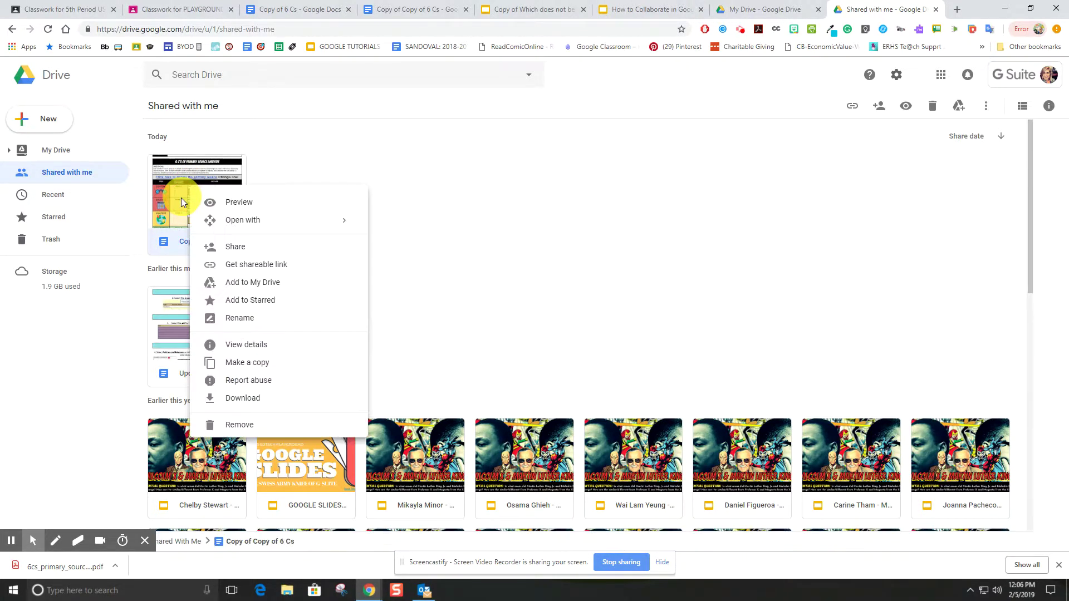
pyautogui.click(255, 281)
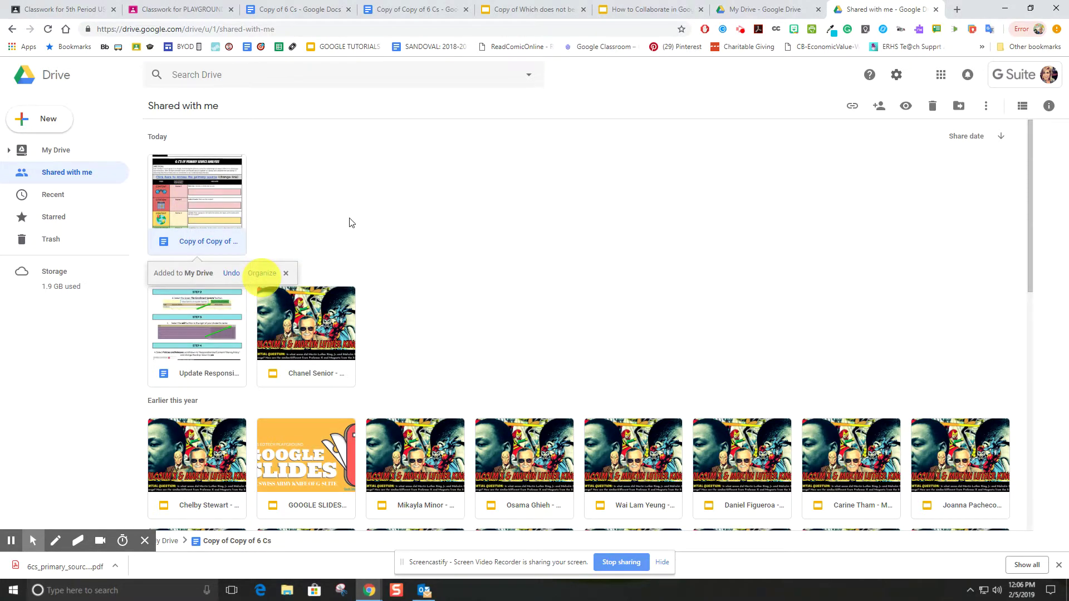
pyautogui.click(58, 150)
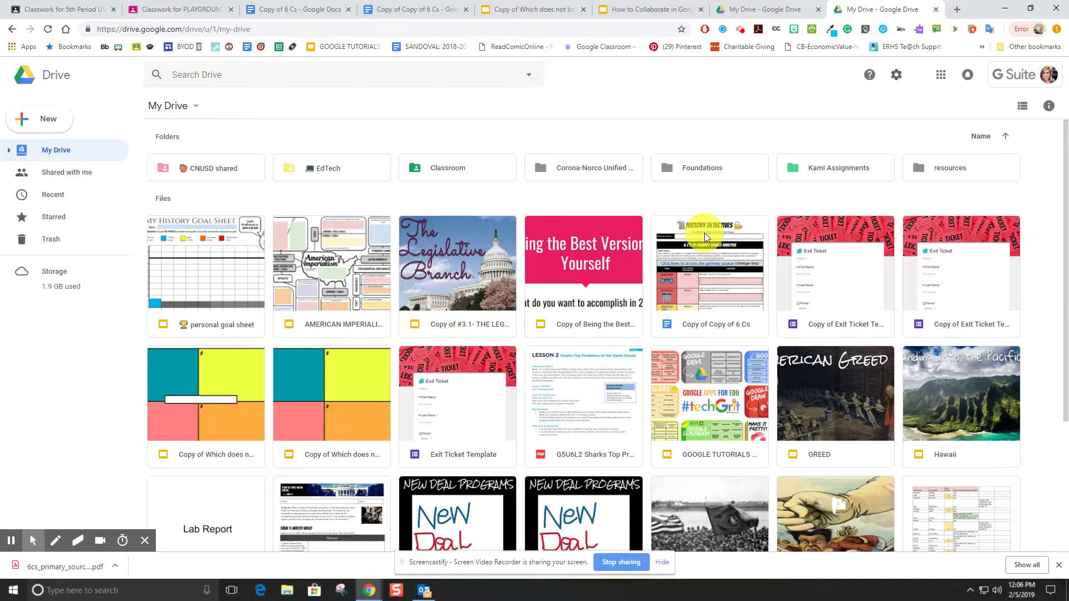
# Open Copy of Copy of 6 Cs and copy its view-only shareable link.
pyautogui.doubleClick(702, 235)
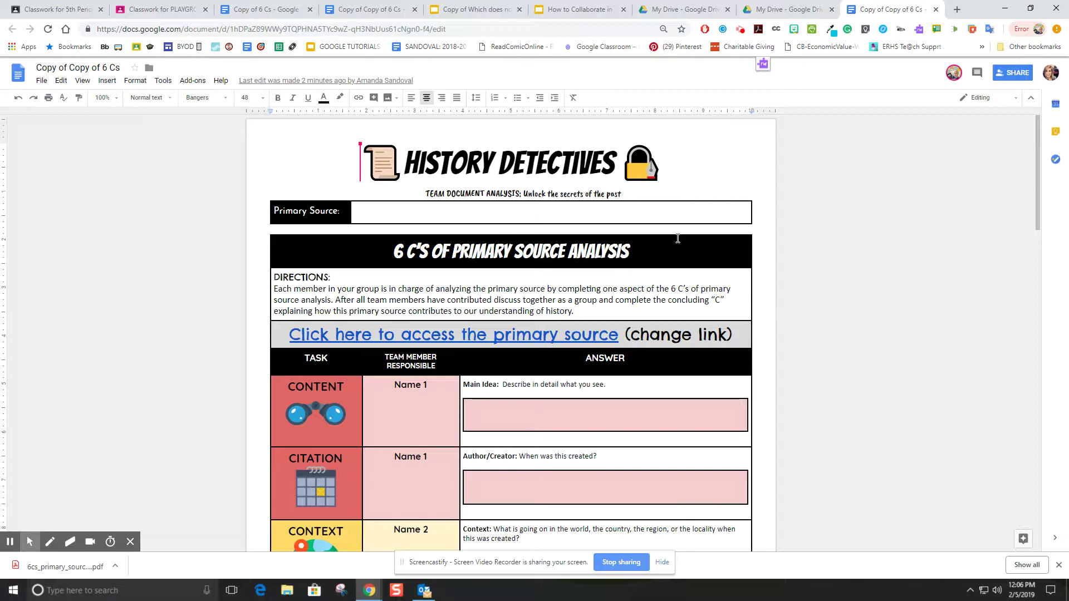
pyautogui.click(1016, 72)
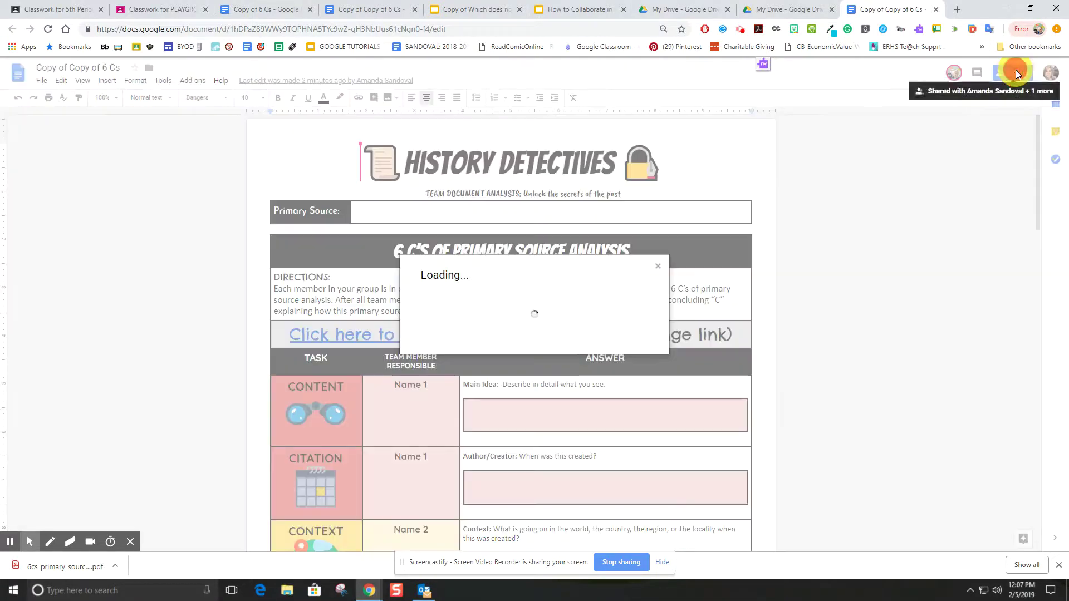
pyautogui.click(628, 257)
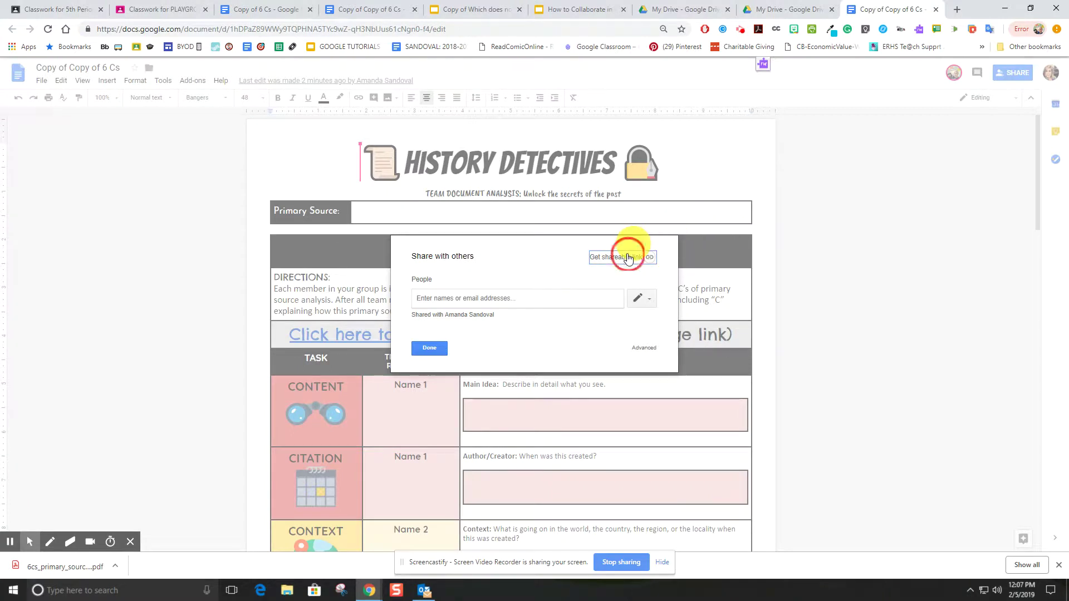
pyautogui.click(635, 298)
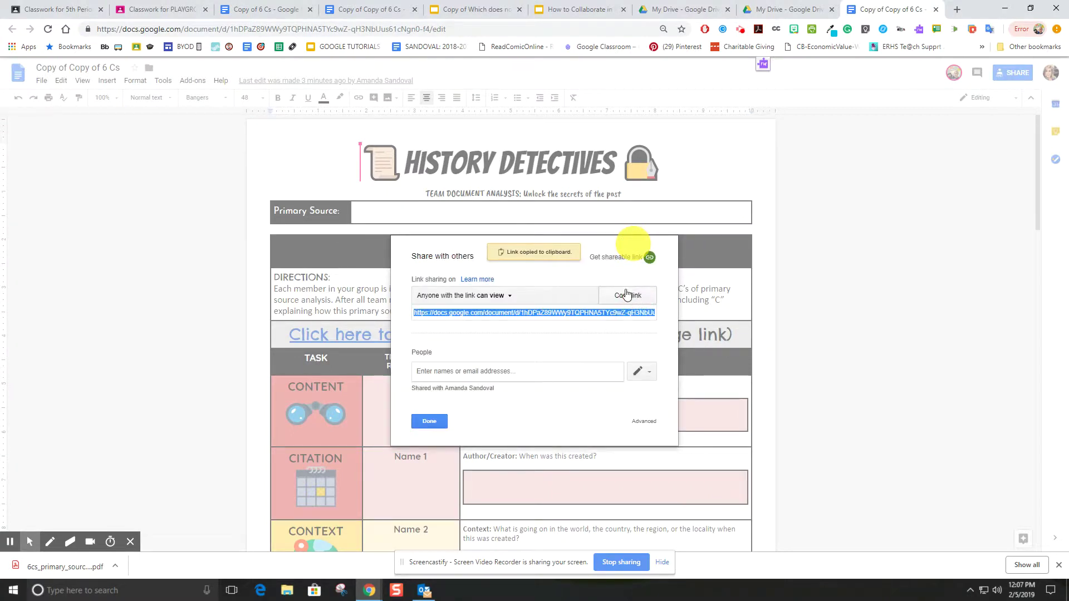
# Open the Primary Source Analysis assignment's instructions in PLAYGROUND CLASS.
pyautogui.click(60, 9)
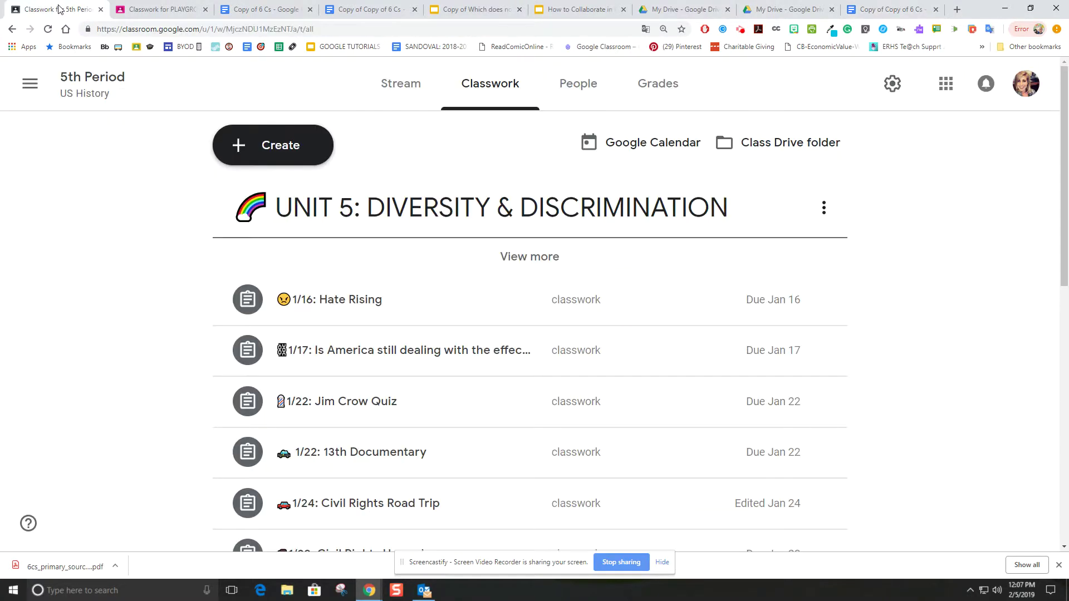
pyautogui.click(154, 9)
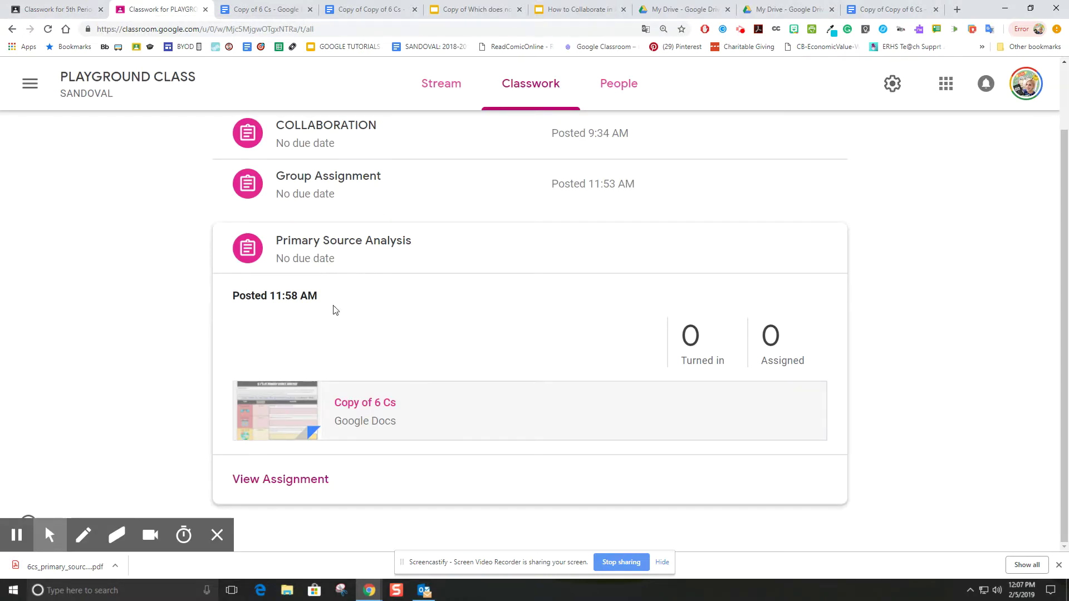
pyautogui.click(309, 480)
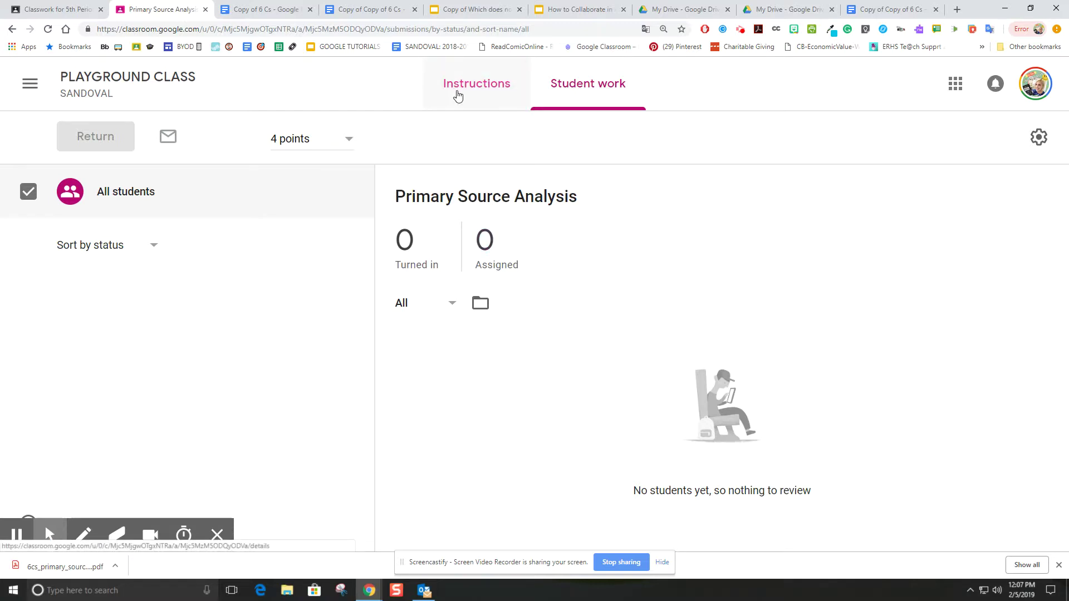
pyautogui.click(476, 83)
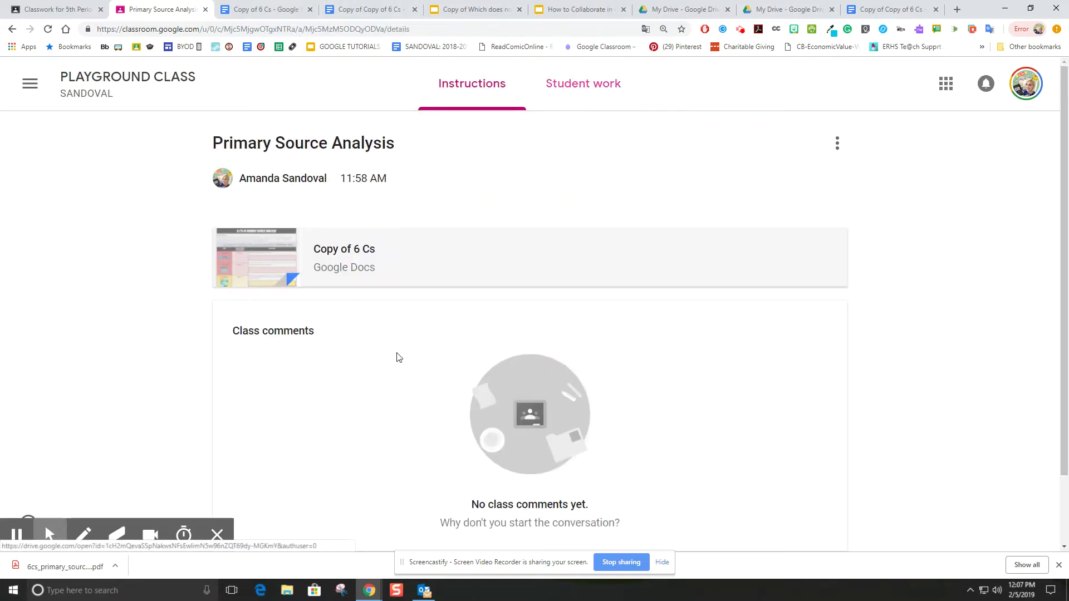
pyautogui.scroll(-2, 538, 362)
# Paste the copied doc link into a class comment draft, then return to the doc.
pyautogui.click(320, 508)
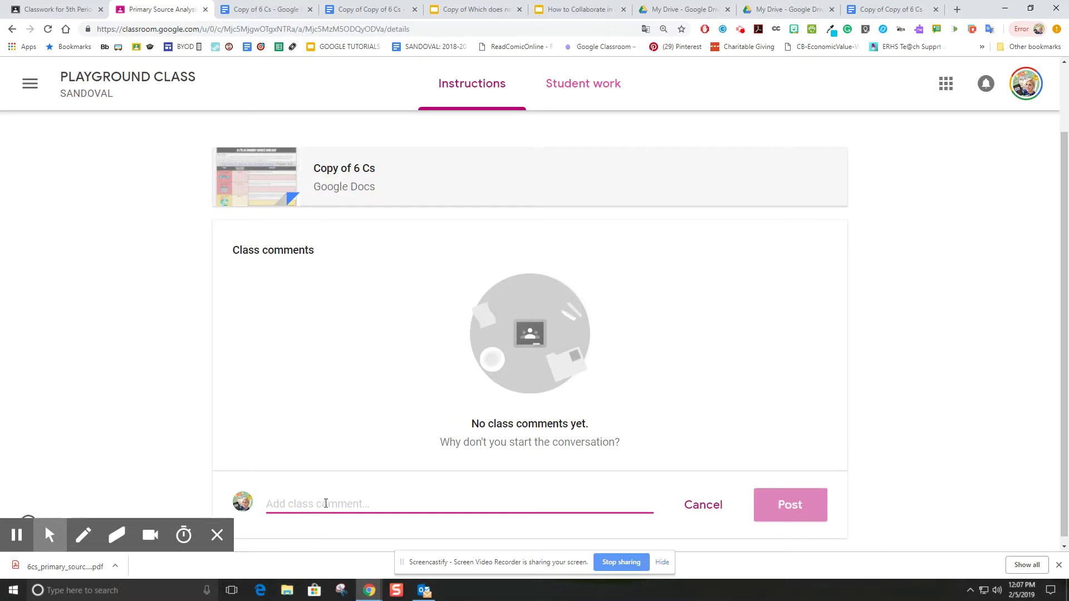
pyautogui.rightClick(321, 503)
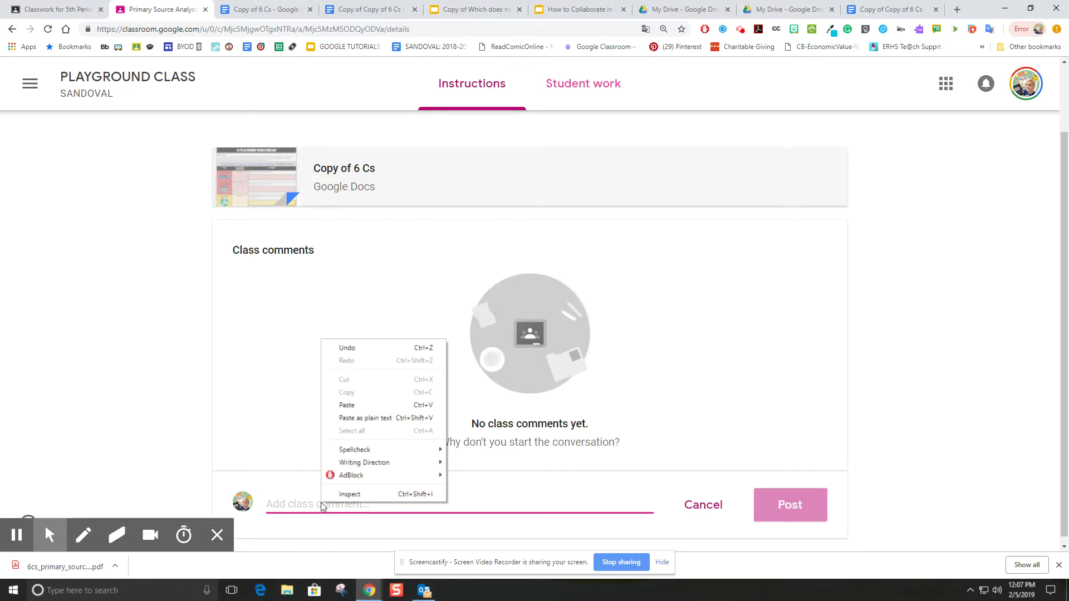
pyautogui.click(370, 409)
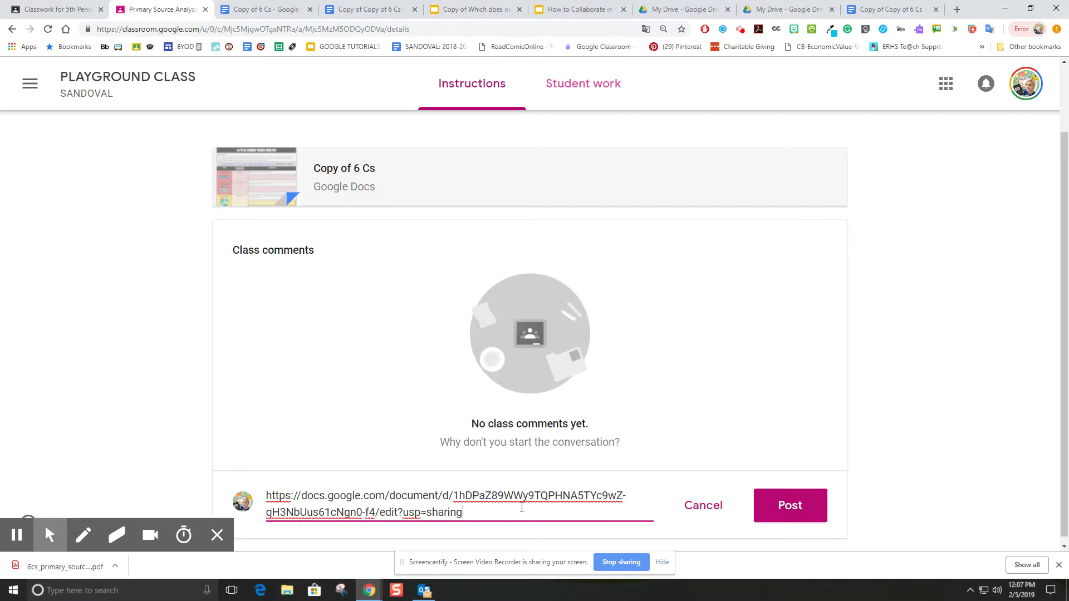
pyautogui.click(891, 9)
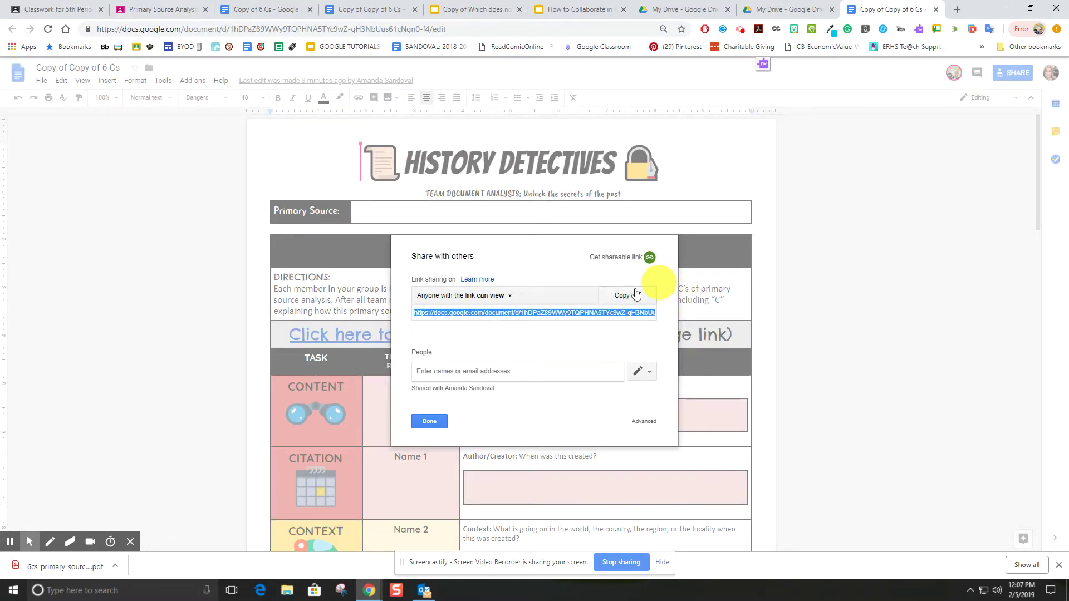
# Close sharing settings and duplicate the doc as Copy of Copy of Copy of 6 Cs.
pyautogui.click(440, 422)
pyautogui.click(870, 398)
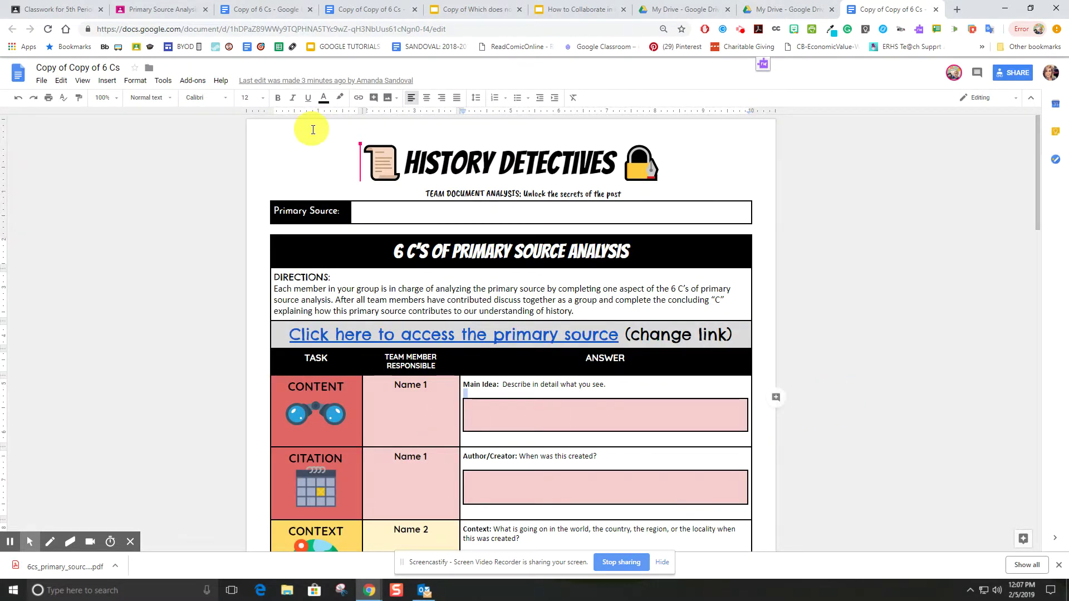
pyautogui.click(42, 81)
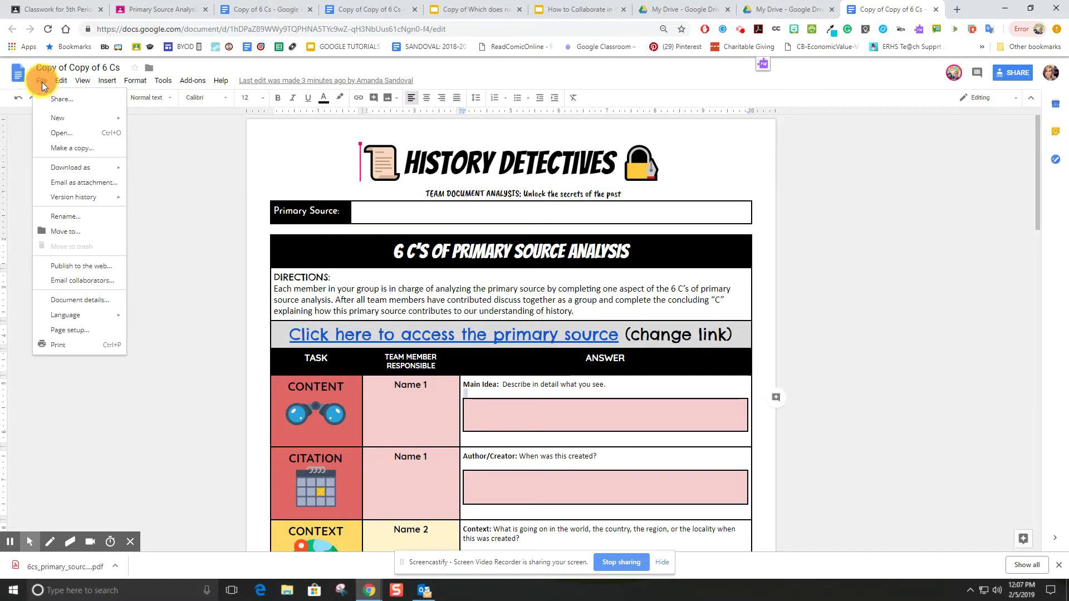
pyautogui.click(59, 148)
pyautogui.click(510, 364)
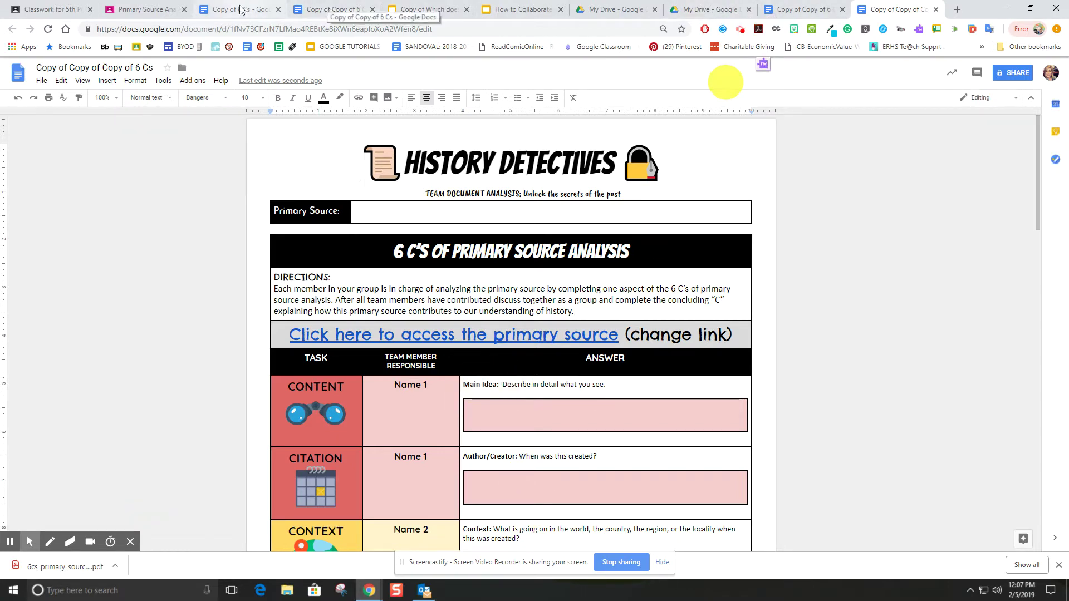
# Leave the assignment for PLAYGROUND CLASS, discarding the unposted link comment.
pyautogui.click(42, 7)
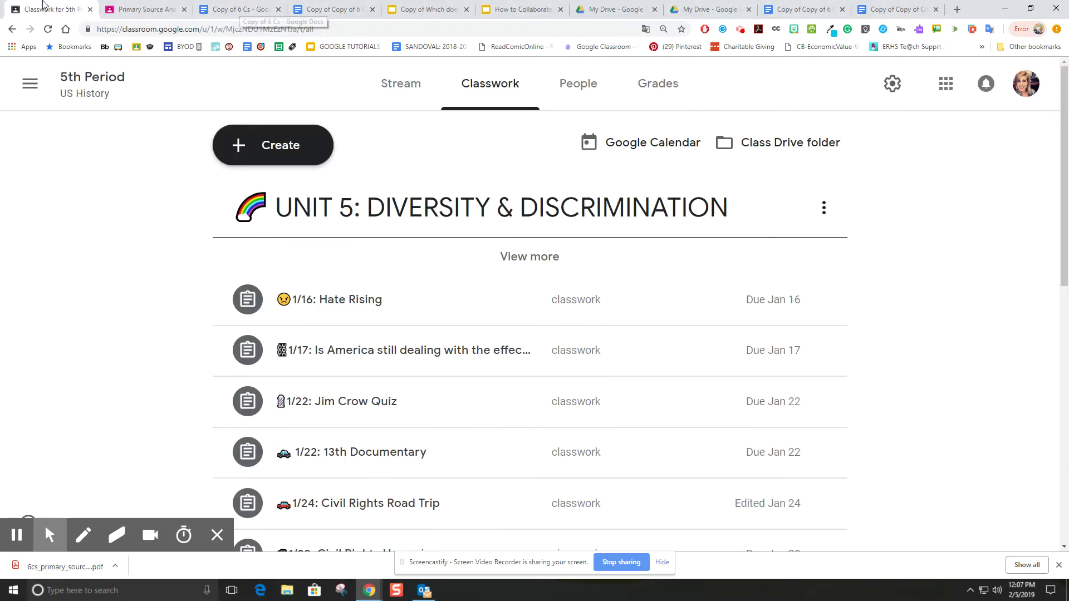
pyautogui.click(142, 9)
pyautogui.scroll(2, 640, 429)
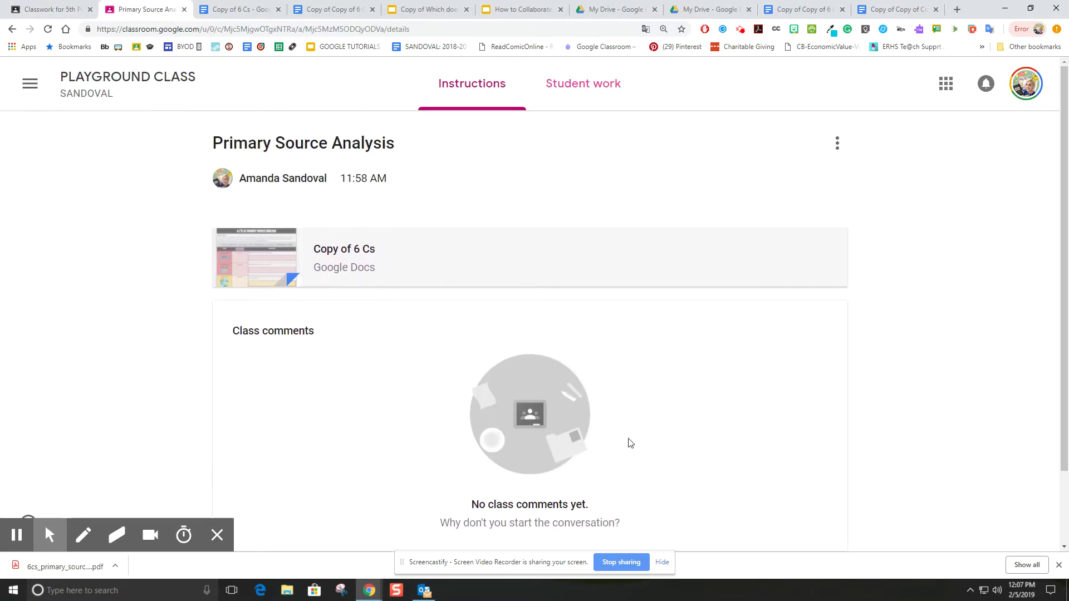
pyautogui.click(166, 80)
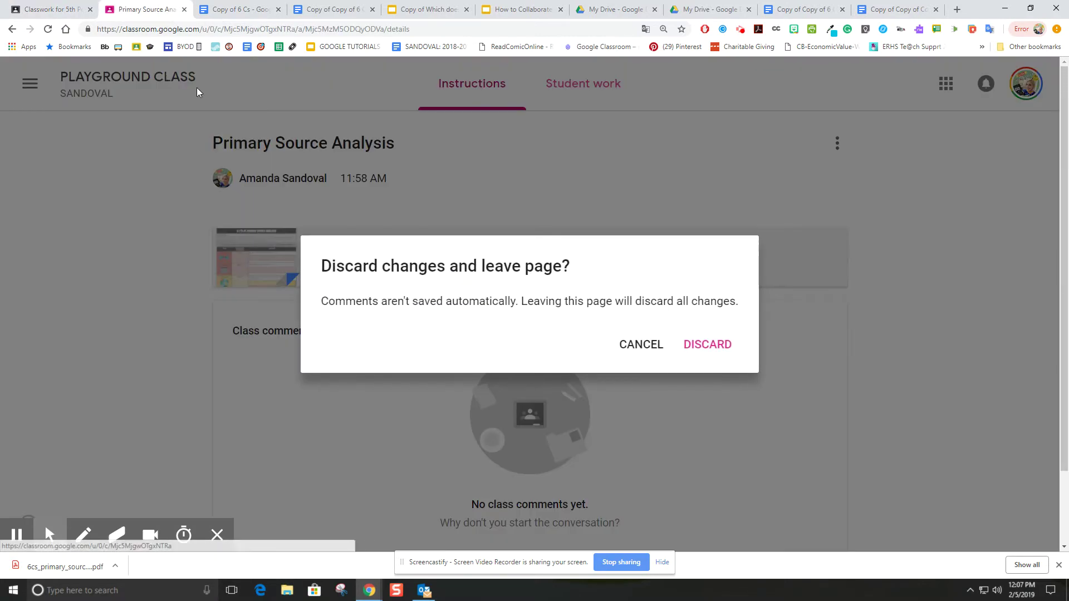
pyautogui.click(704, 342)
# Show PLAYGROUND CLASS classwork with Primary Source Analysis expanded.
pyautogui.click(529, 95)
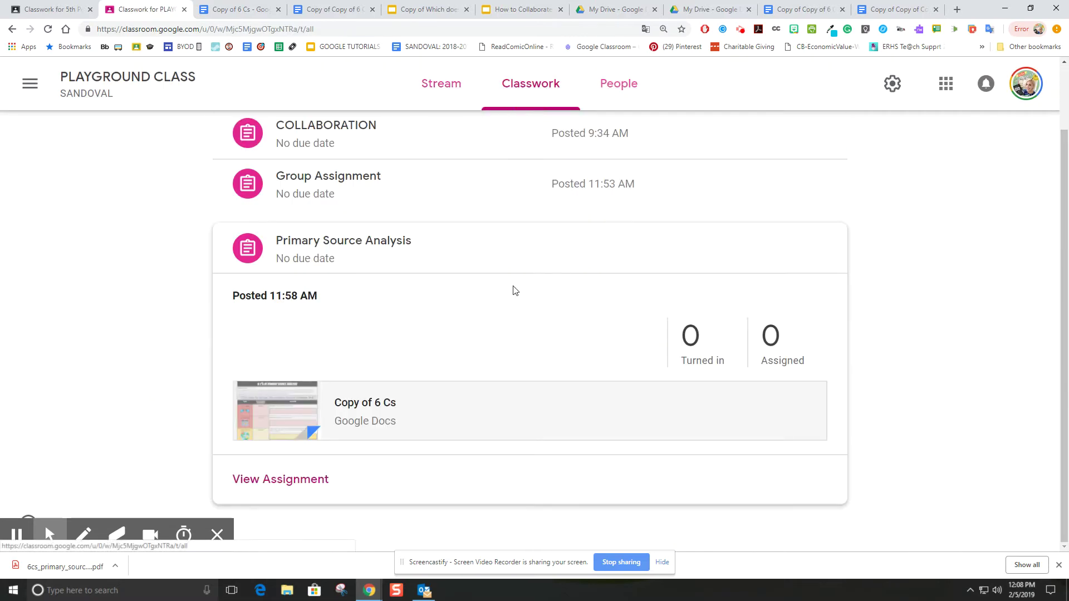
pyautogui.click(295, 483)
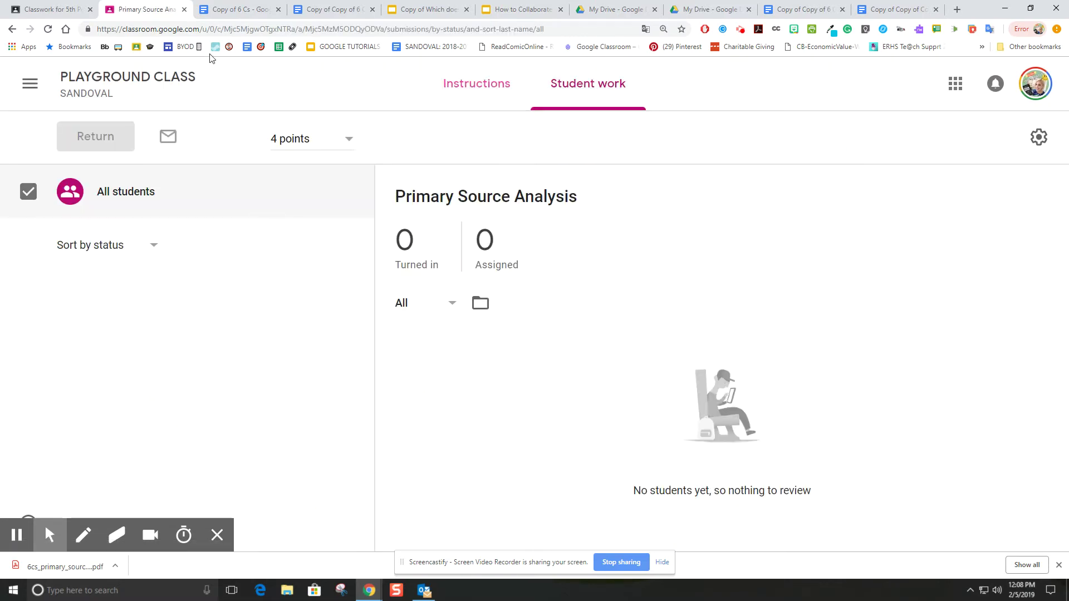
pyautogui.click(12, 29)
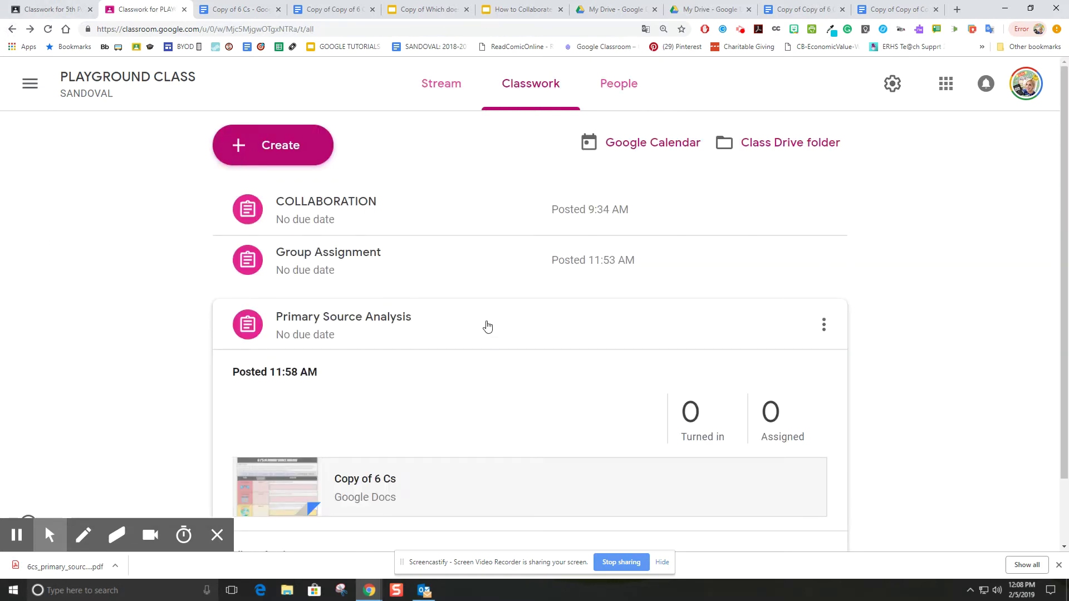
pyautogui.click(388, 325)
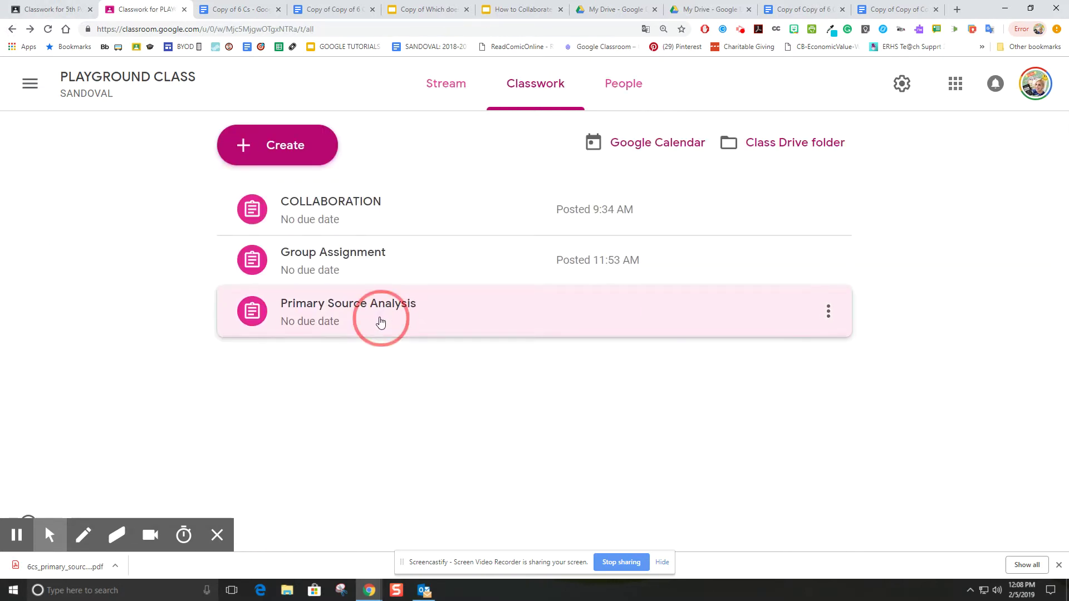